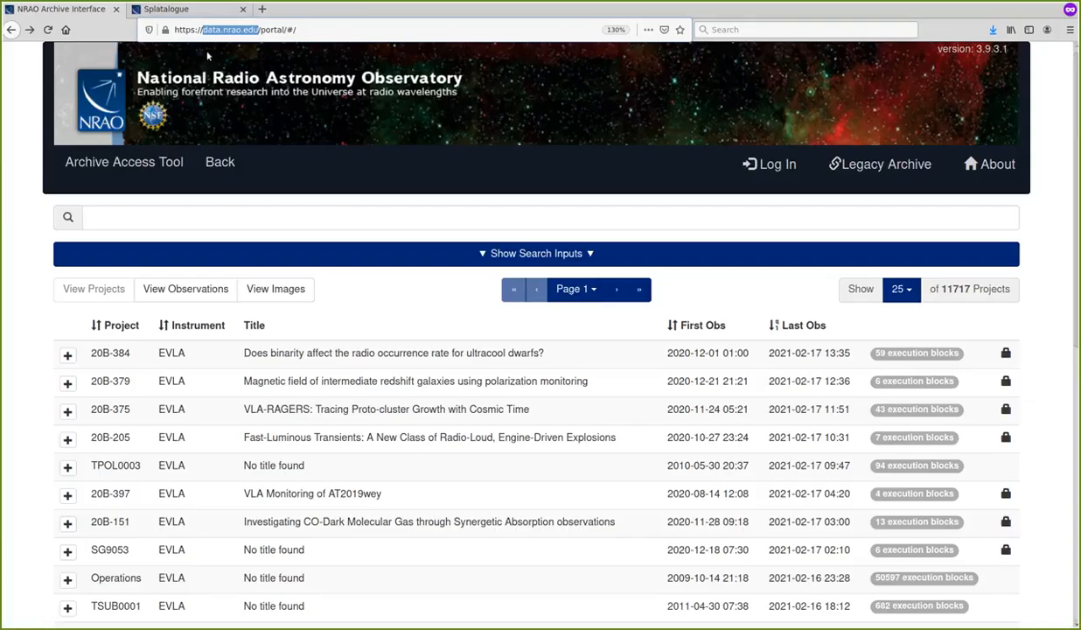
Review the additional archive search inputs for dates, frequencies and coordinates, and collapse them again
{"action": "left_click", "coordinate": [135, 216]}
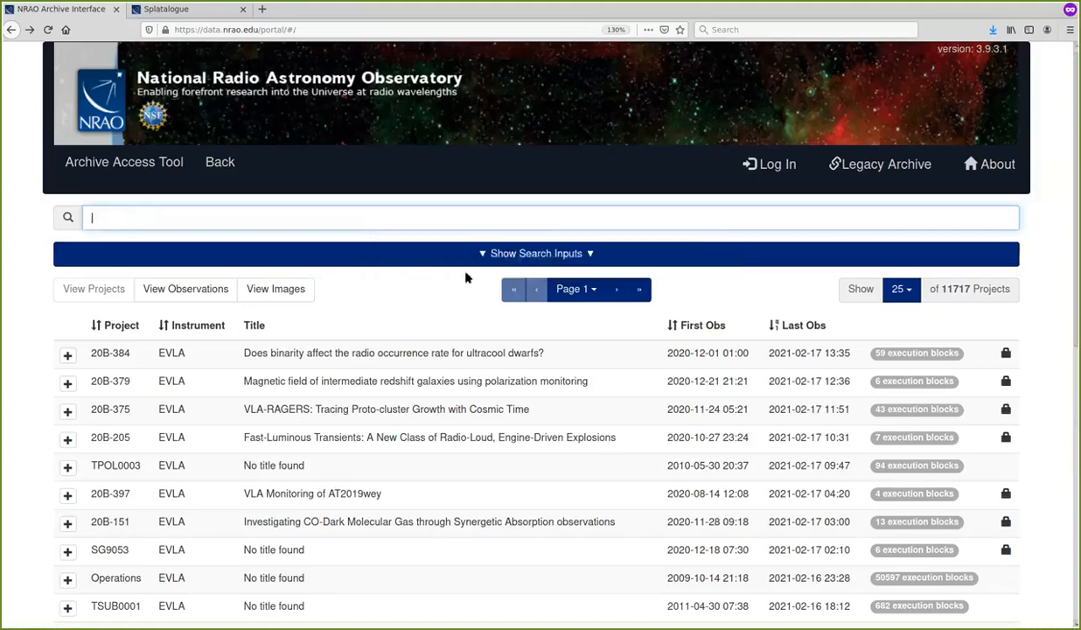
{"action": "left_click", "coordinate": [520, 251]}
{"action": "scroll", "coordinate": [621, 411], "scroll_direction": "down", "scroll_amount": 5}
{"action": "scroll", "coordinate": [622, 404], "scroll_direction": "up", "scroll_amount": 4}
{"action": "left_click", "coordinate": [522, 155]}
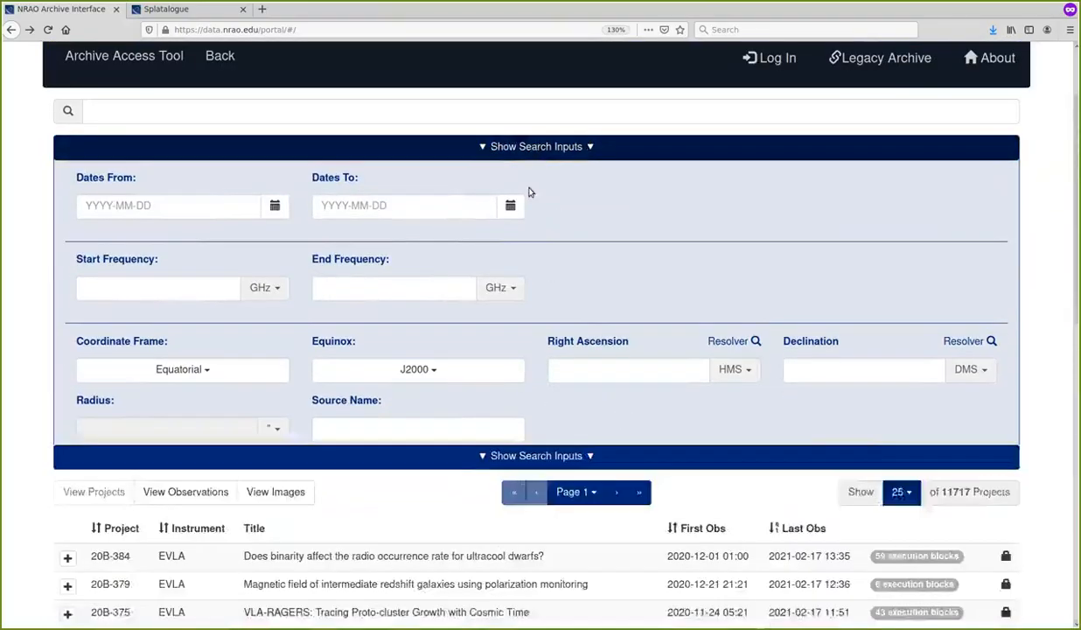
{"action": "scroll", "coordinate": [570, 204], "scroll_direction": "up", "scroll_amount": 1}
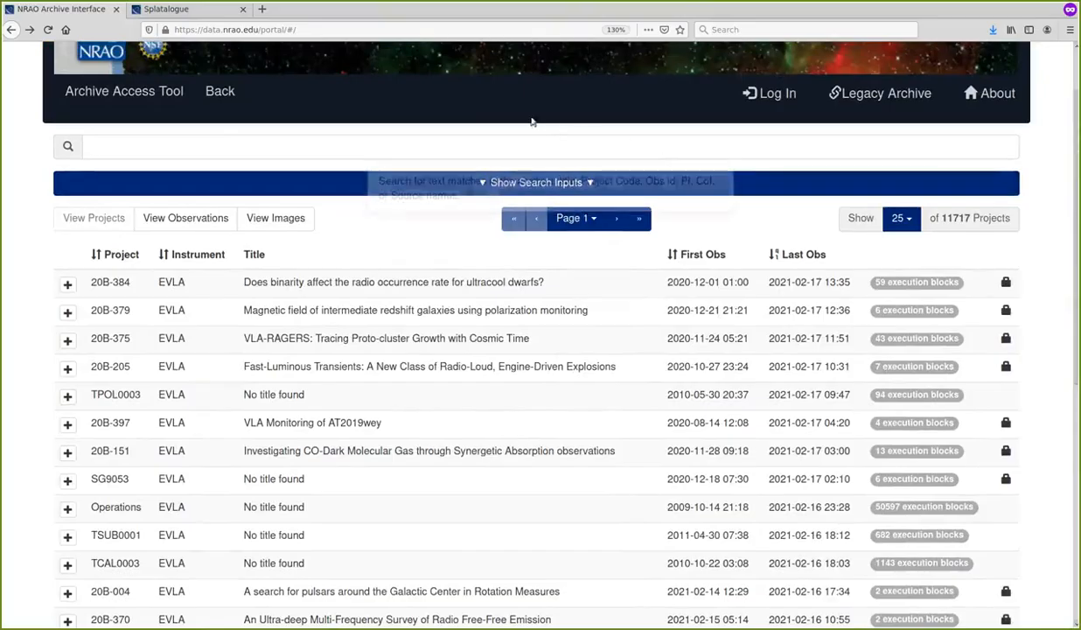
Search the archive for the text HOPS-370
{"action": "left_click", "coordinate": [513, 147]}
{"action": "type", "text": "HO"}
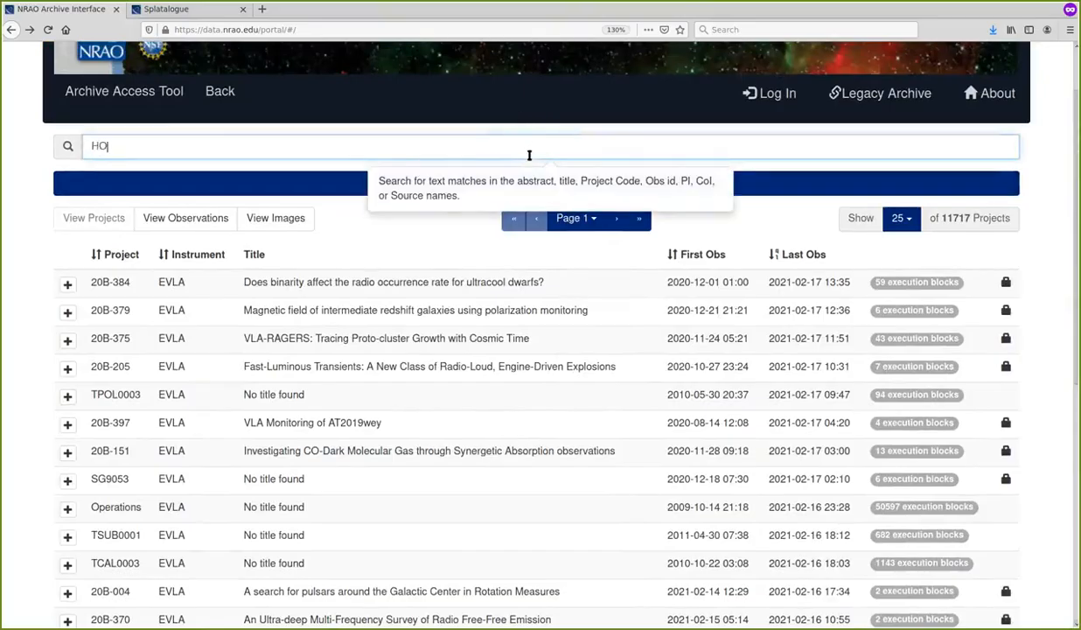
{"action": "type", "text": "PS-370"}
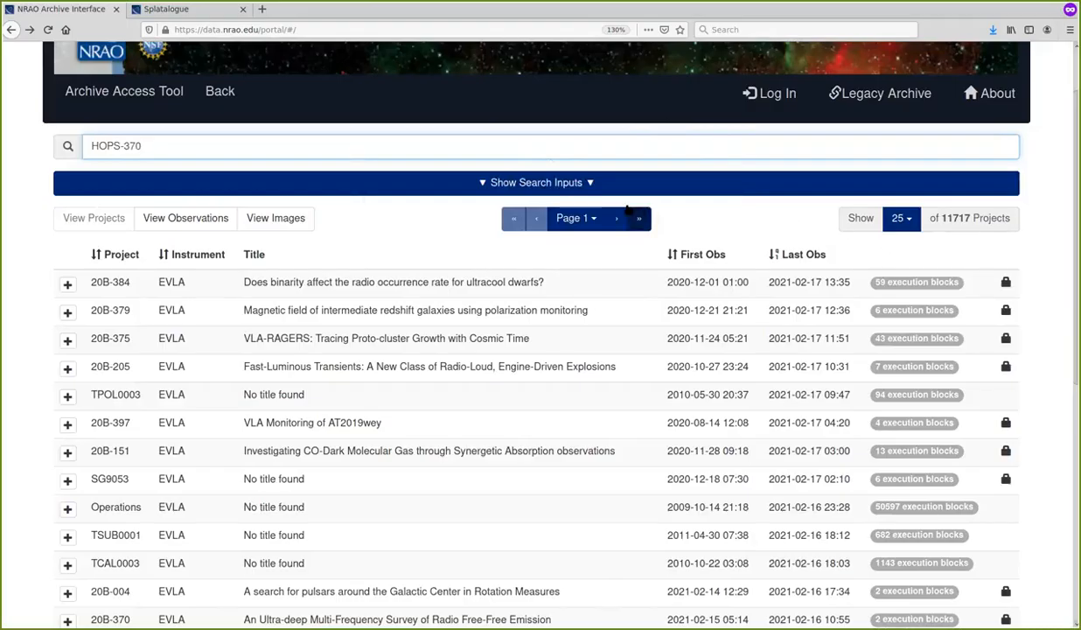
{"action": "key", "text": "Return"}
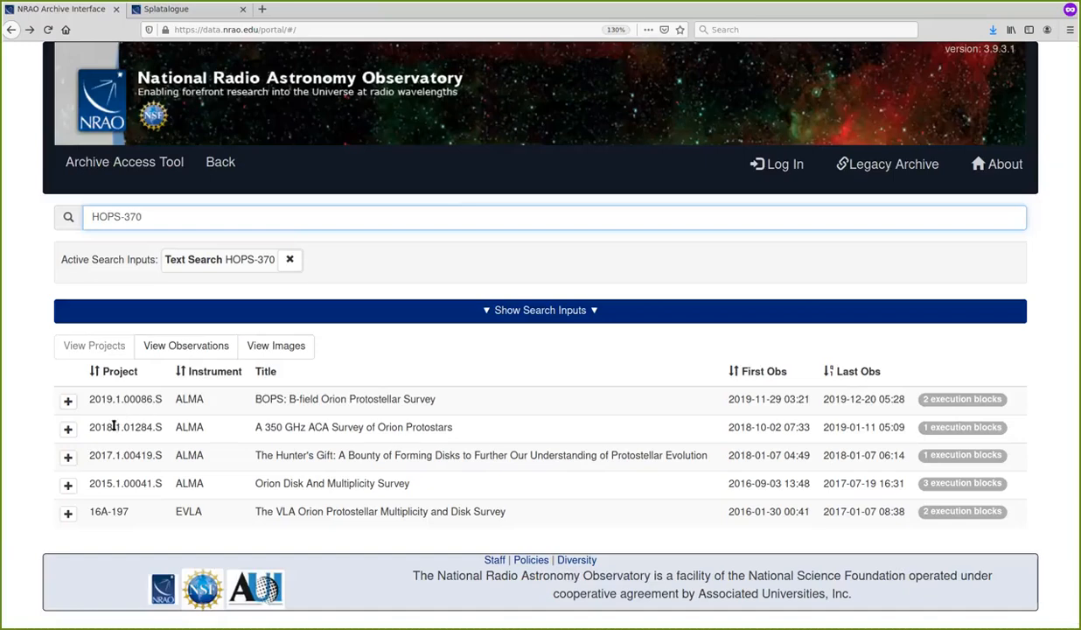
Expand project 2017.1.00419.S and show the spectral window and field details of its MOUS HOPS-383_a_06_TM1
{"action": "left_click", "coordinate": [69, 456]}
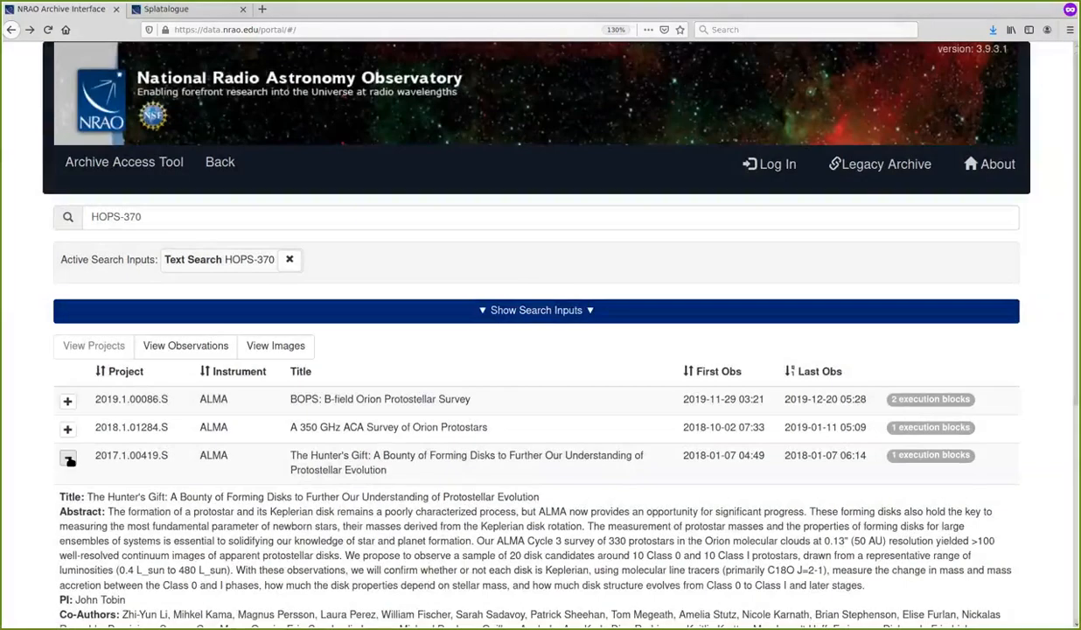
{"action": "scroll", "coordinate": [150, 438], "scroll_direction": "down", "scroll_amount": 3}
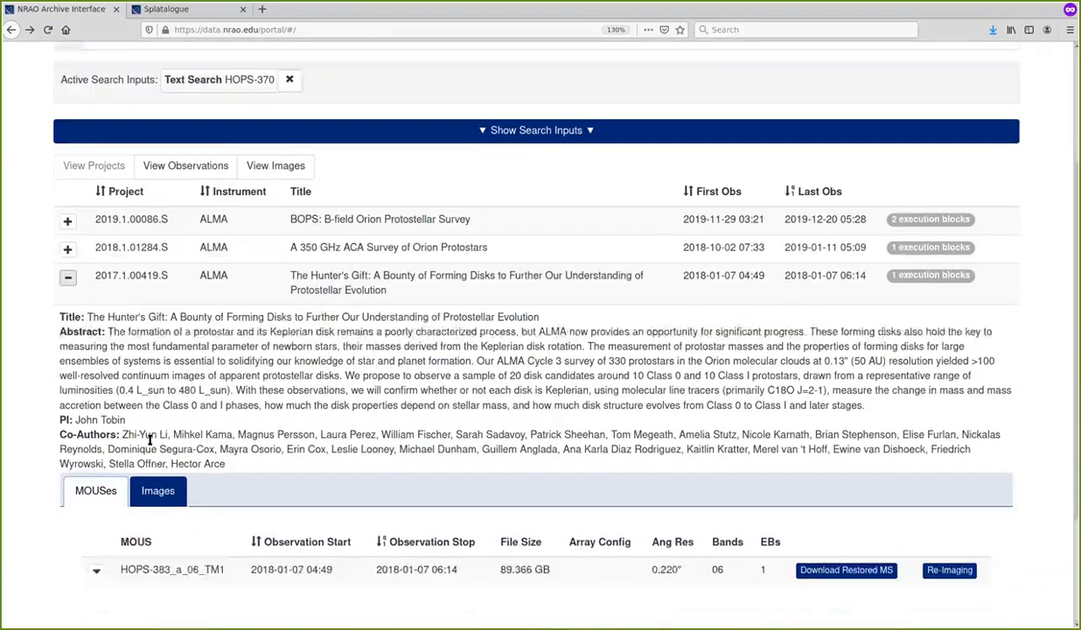
{"action": "scroll", "coordinate": [149, 440], "scroll_direction": "down", "scroll_amount": 1}
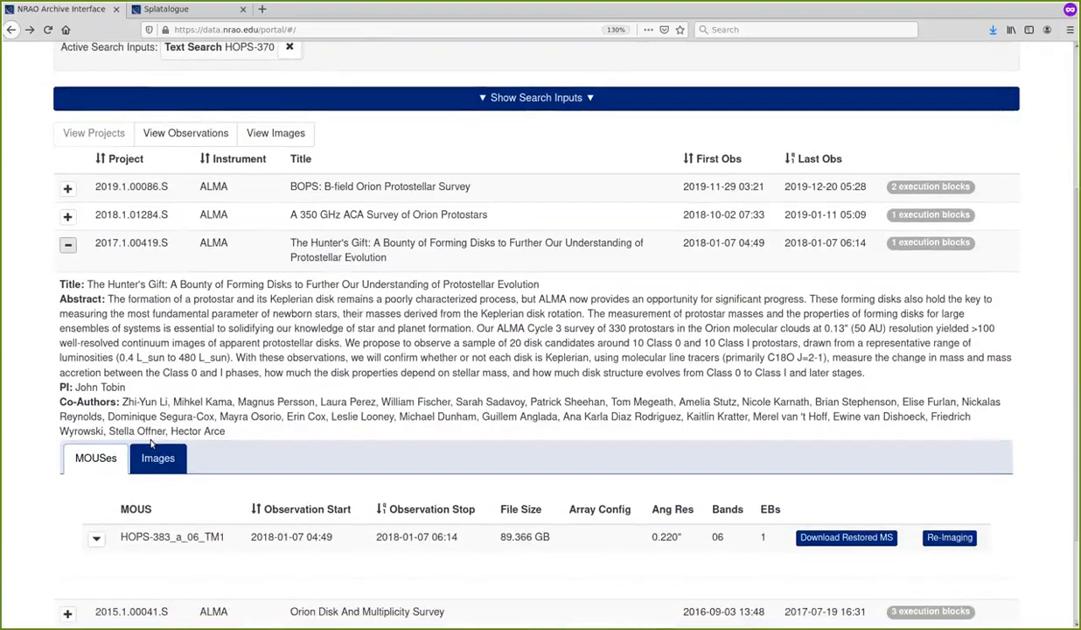
{"action": "scroll", "coordinate": [149, 442], "scroll_direction": "down", "scroll_amount": 1}
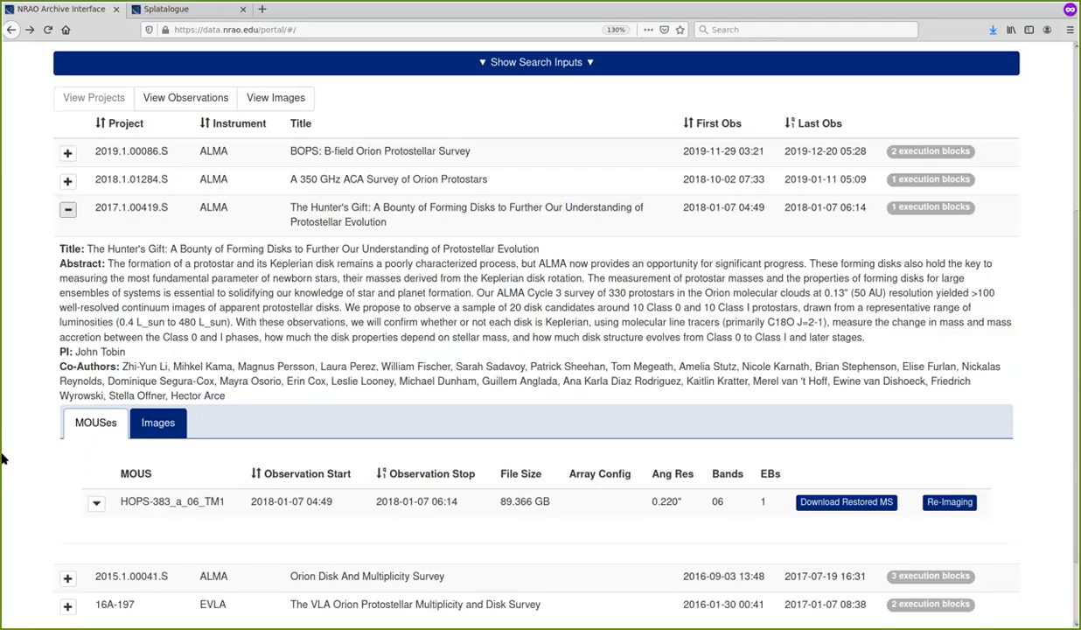
{"action": "left_click", "coordinate": [95, 504]}
{"action": "scroll", "coordinate": [298, 428], "scroll_direction": "down", "scroll_amount": 4}
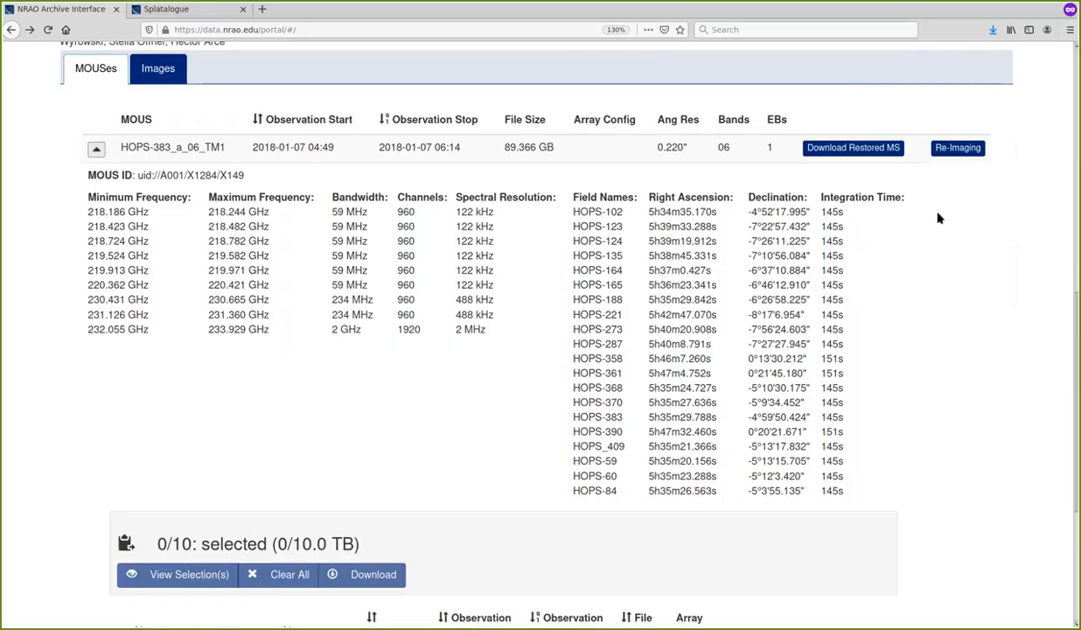
Open a re-imaging request for MOUS HOPS-383_a_06_TM1 and fill in the required user e-mail
{"action": "left_click", "coordinate": [956, 148]}
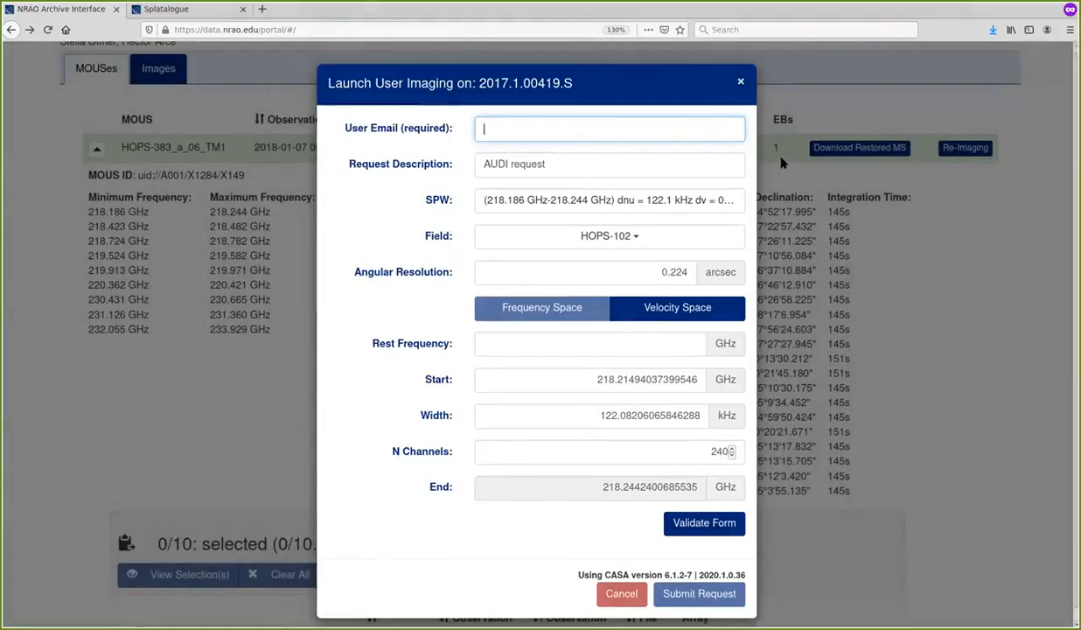
{"action": "left_click", "coordinate": [706, 136]}
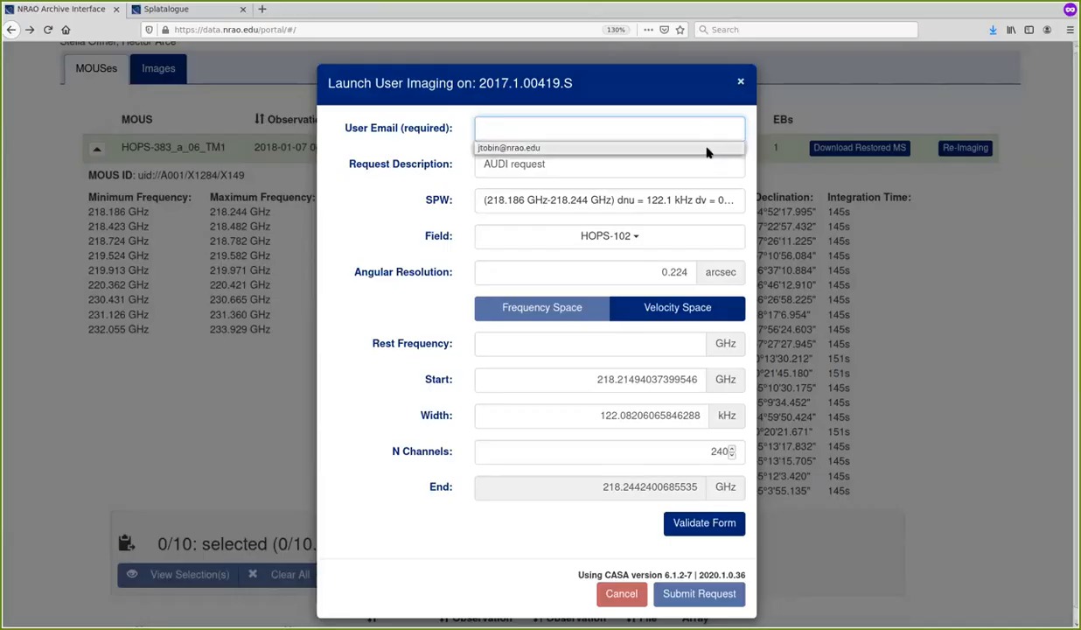
{"action": "left_click", "coordinate": [707, 149]}
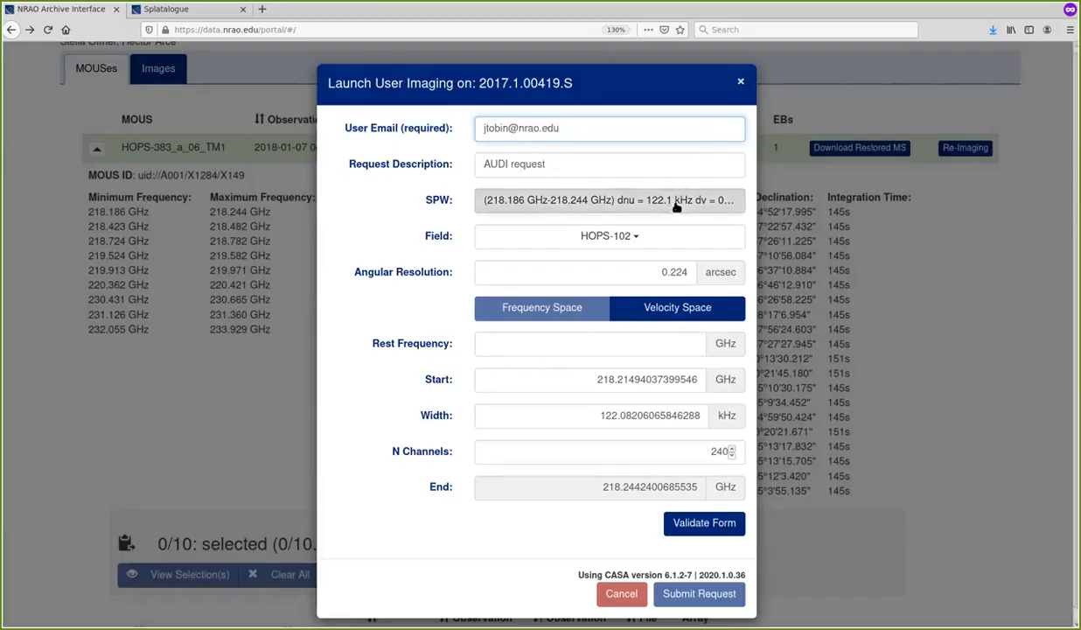
Choose the 219.524 GHz-219.582 GHz spectral window and the HOPS-370 field for the imaging request
{"action": "left_click", "coordinate": [654, 201]}
{"action": "left_click", "coordinate": [693, 285]}
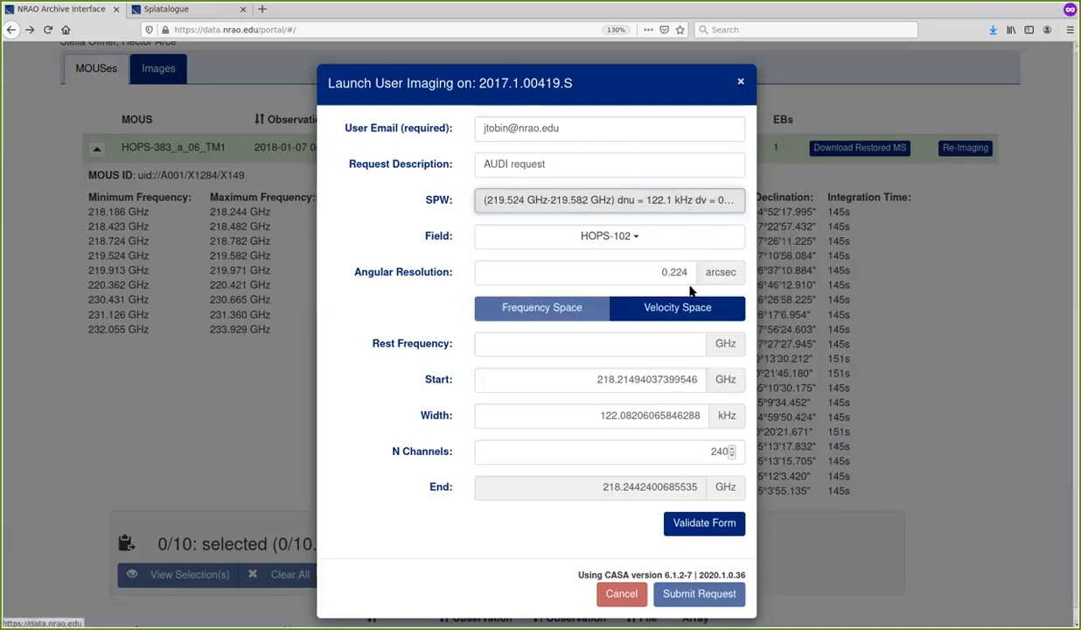
{"action": "left_click", "coordinate": [694, 236]}
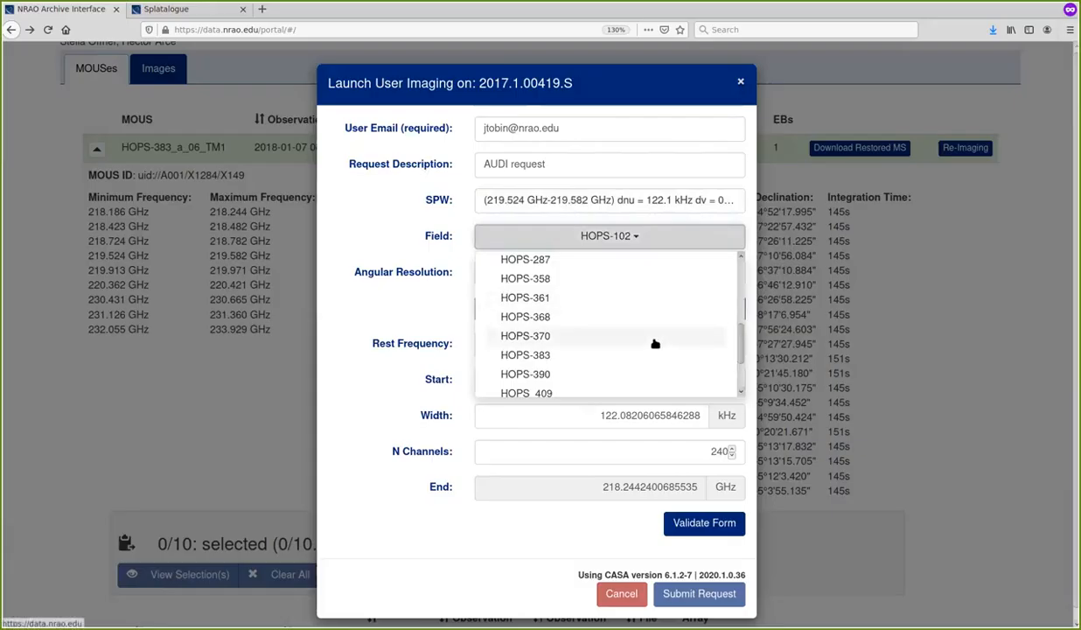
{"action": "left_click", "coordinate": [656, 343]}
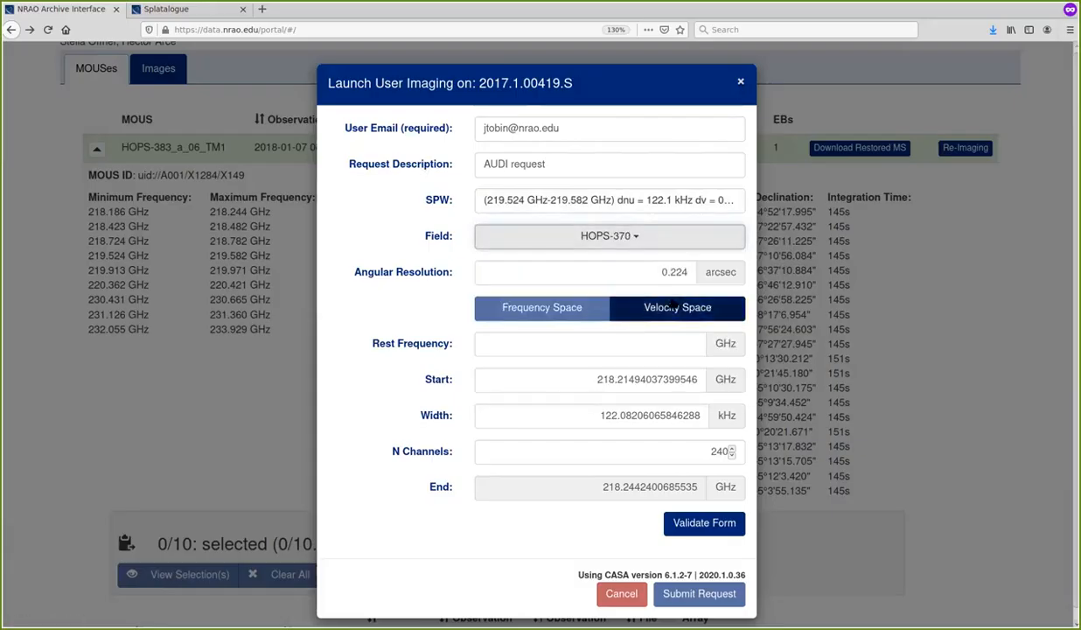
Set the angular resolution of the imaging request to 0.3 arcsec
{"action": "left_click", "coordinate": [651, 269]}
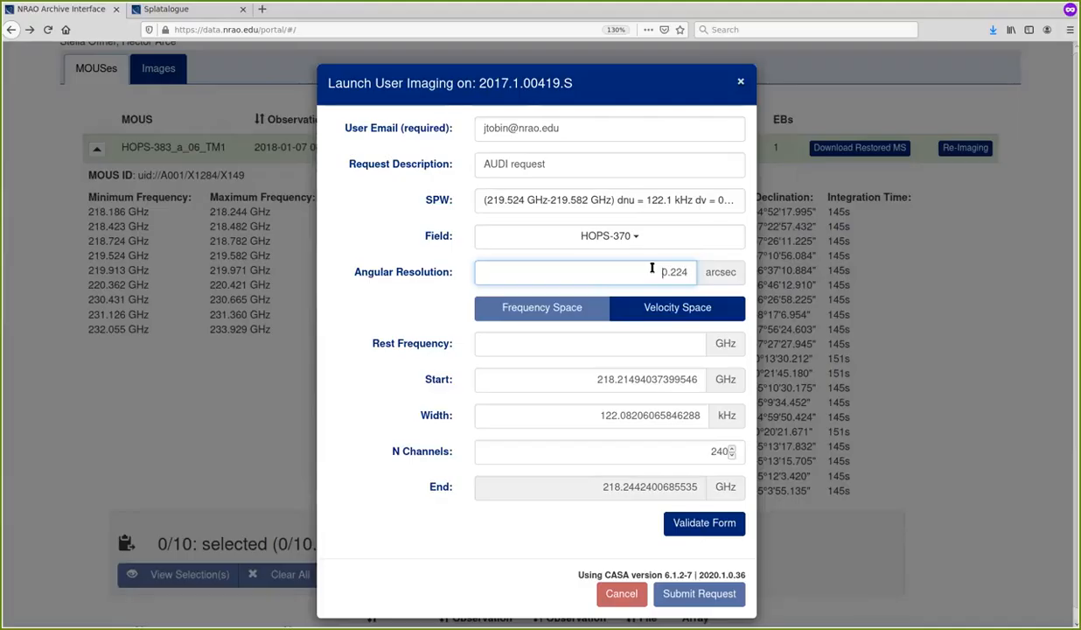
{"action": "key", "text": "ctrl+a"}
{"action": "type", "text": "0.3"}
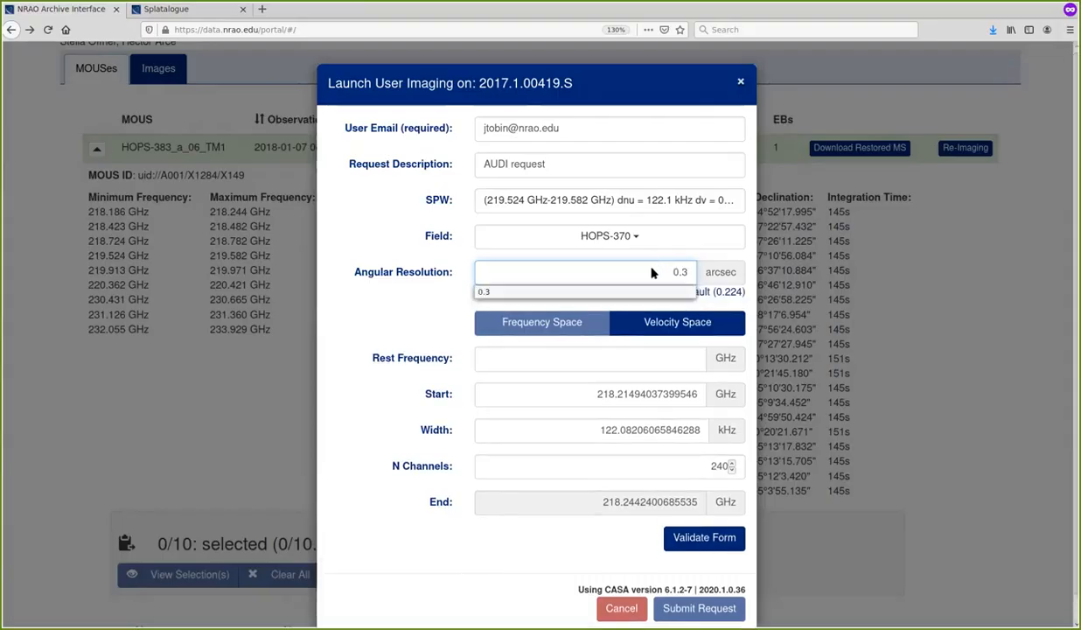
{"action": "key", "text": "Escape"}
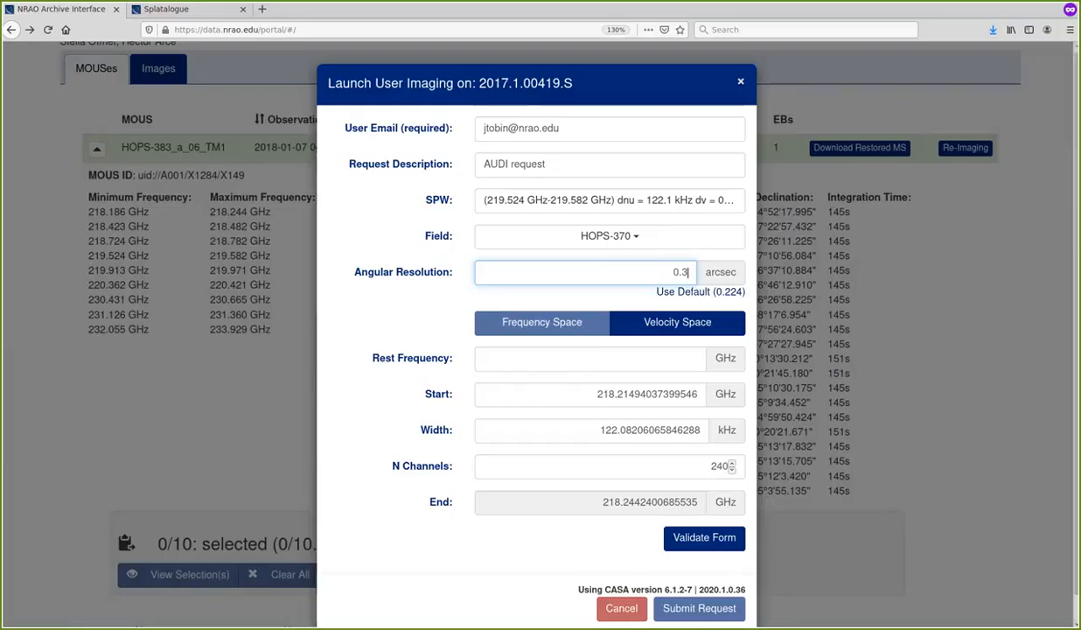
Change the imaging request to velocity space and set the rest frequency to 219.56035410 GHz
{"action": "left_click", "coordinate": [691, 325]}
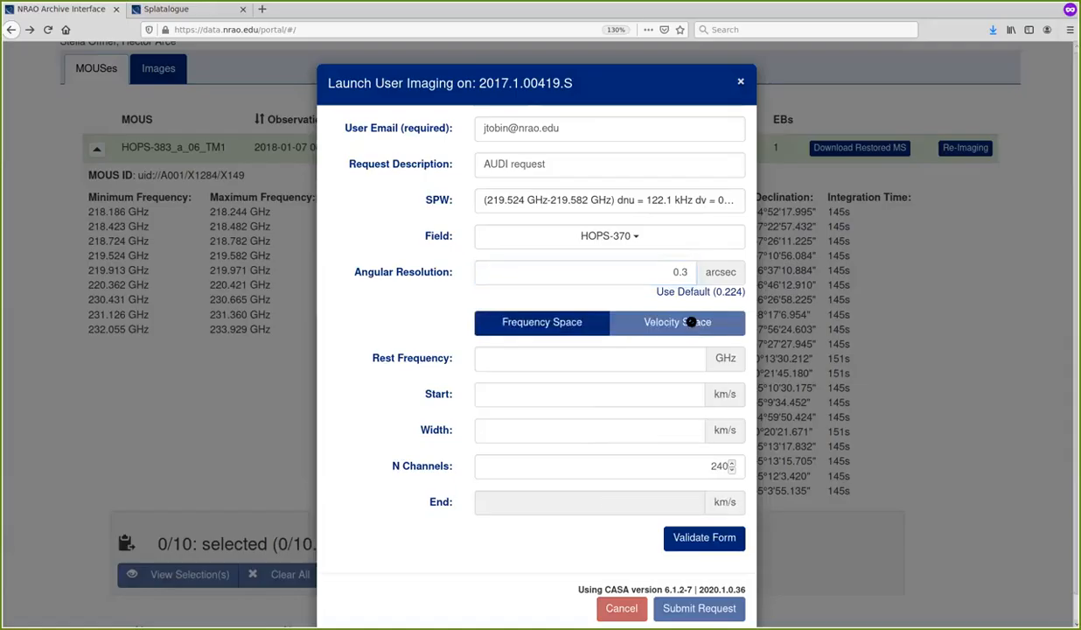
{"action": "scroll", "coordinate": [674, 345], "scroll_direction": "down", "scroll_amount": 1}
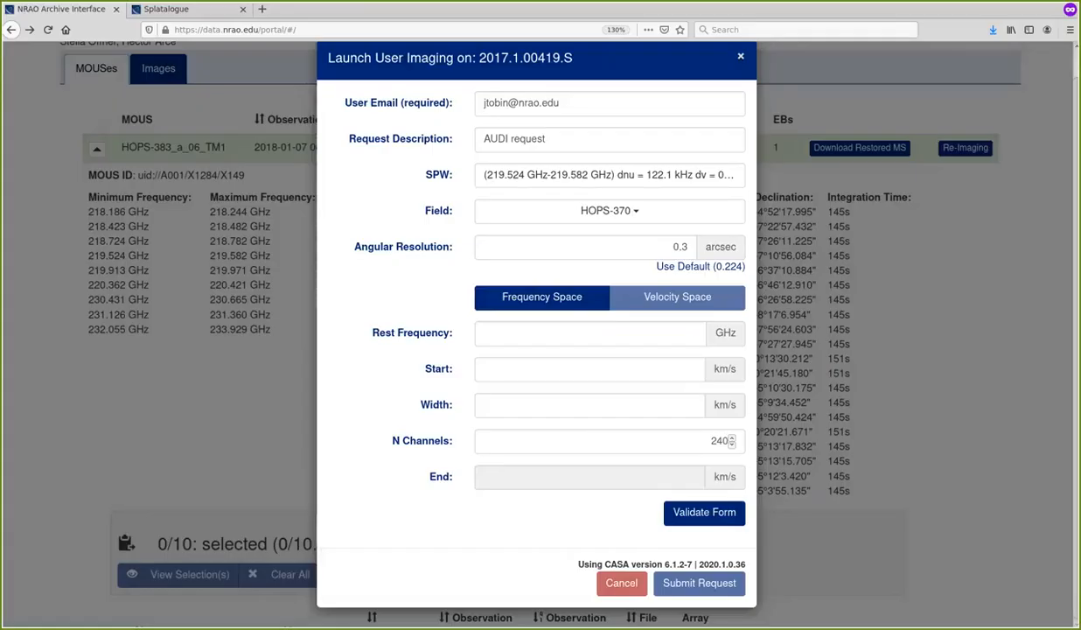
{"action": "left_click", "coordinate": [622, 339]}
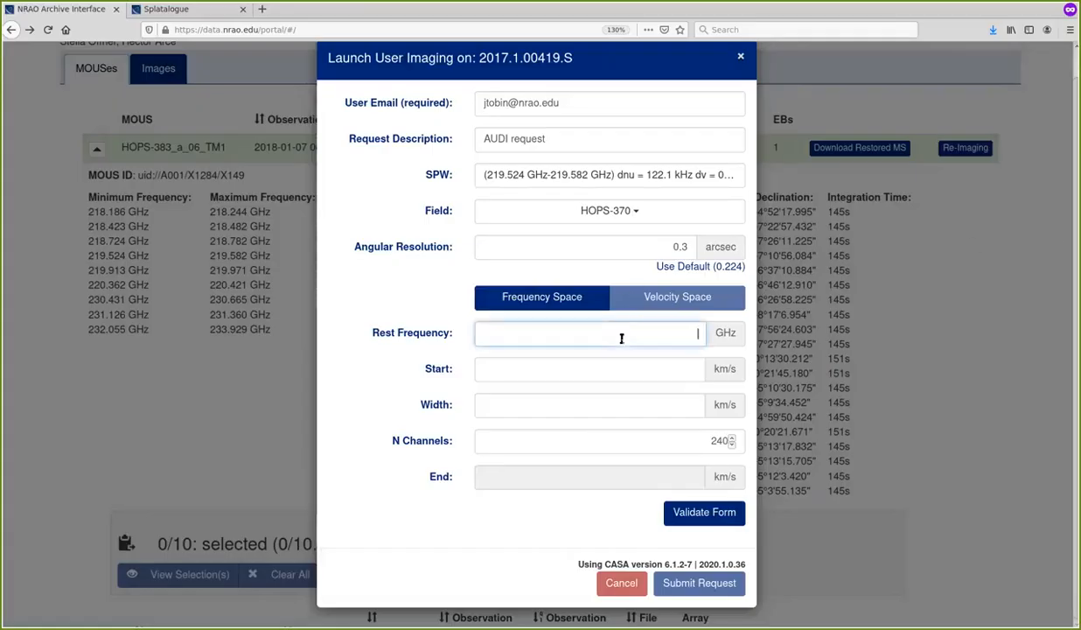
{"action": "type", "text": "2"}
{"action": "key", "text": "Down"}
{"action": "key", "text": "Down"}
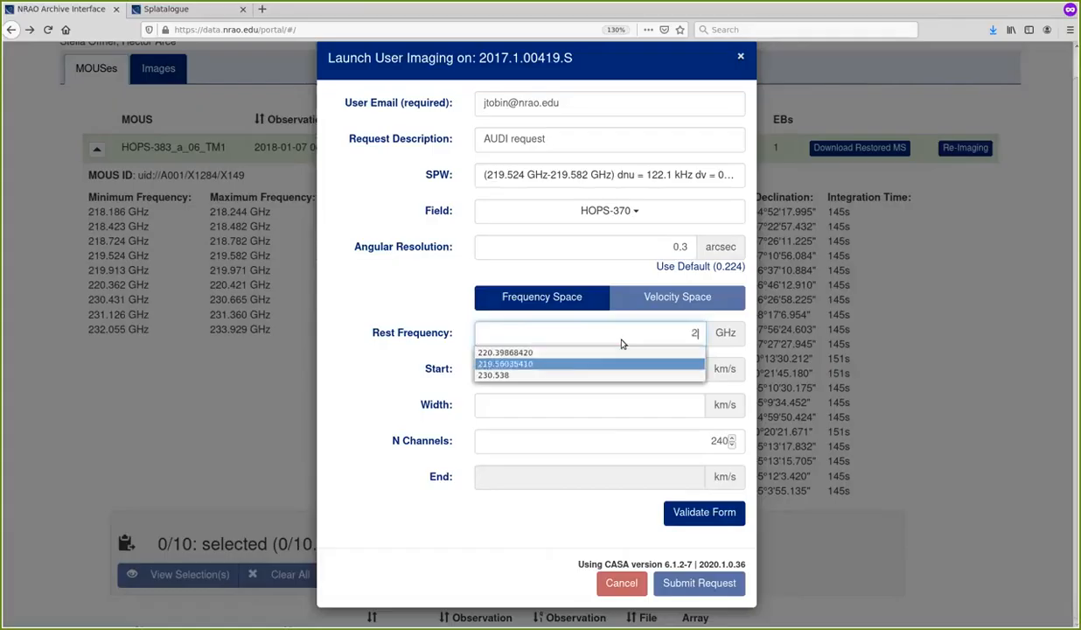
{"action": "key", "text": "Return"}
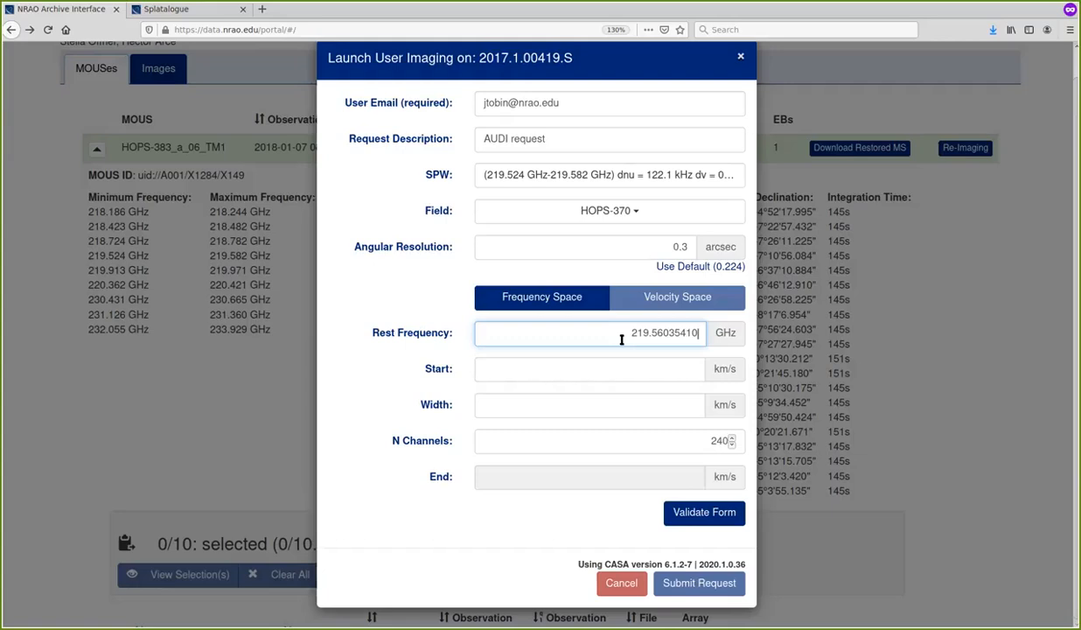
Switch to the Splatalogue page to view its spectral line search, and return to the NRAO archive's imaging request
{"action": "left_click", "coordinate": [201, 10]}
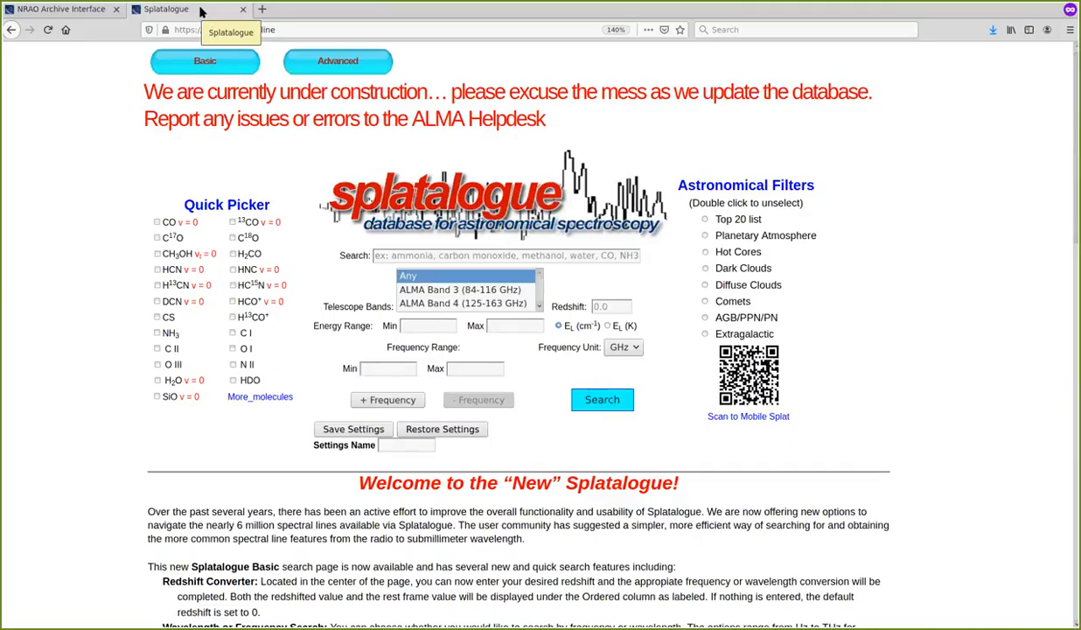
{"action": "left_click", "coordinate": [67, 11]}
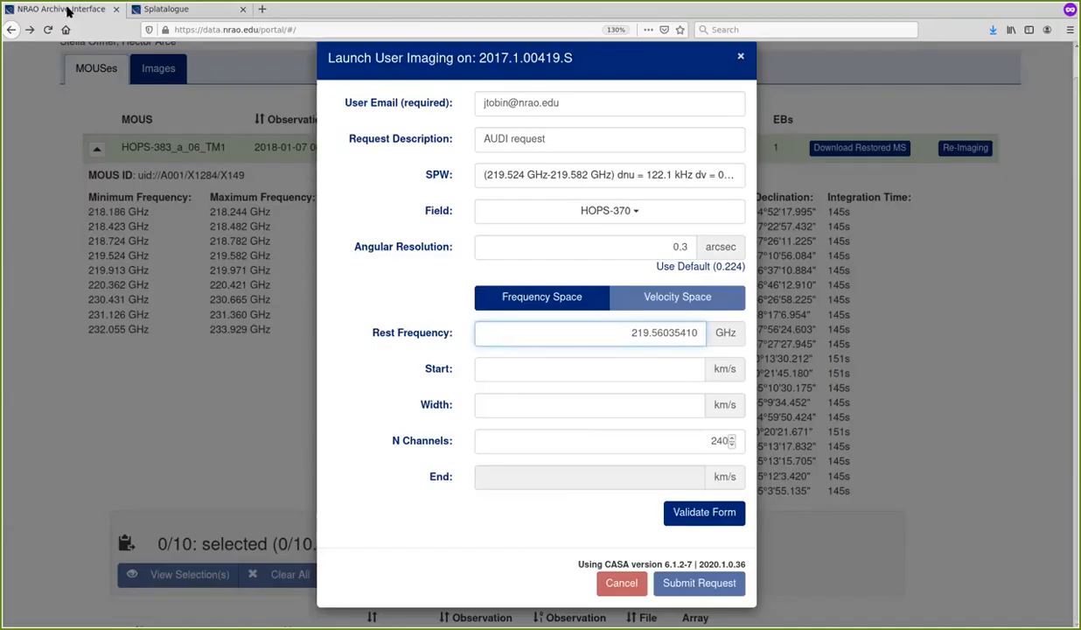
Set the start velocity to -5 km/s and the channel width to 0.33 km/s, and validate the form
{"action": "left_click", "coordinate": [586, 373]}
{"action": "type", "text": "-5"}
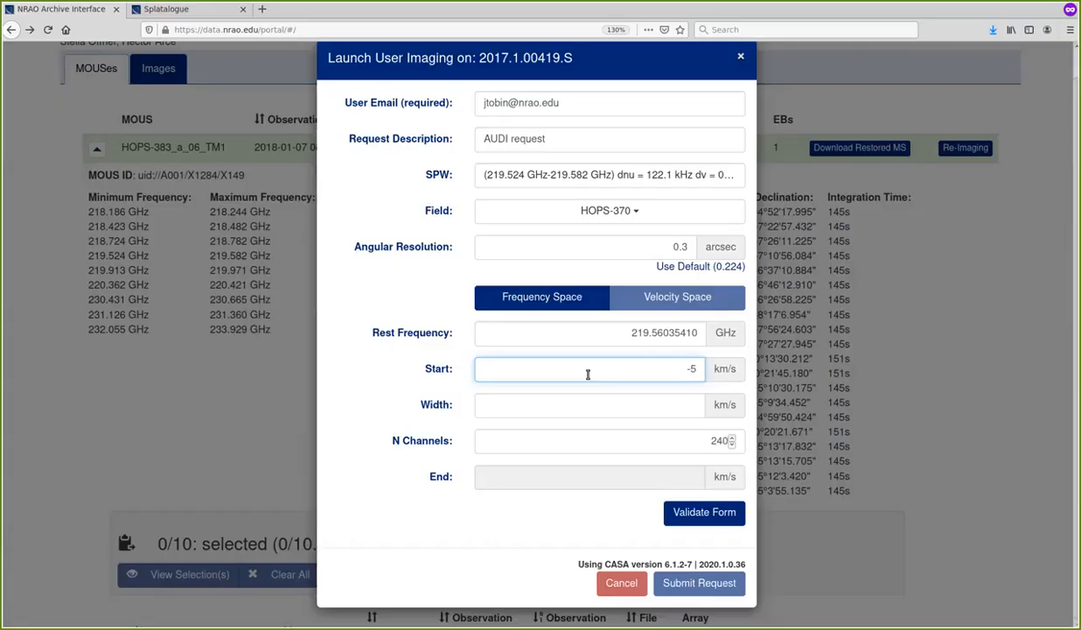
{"action": "left_click", "coordinate": [650, 403]}
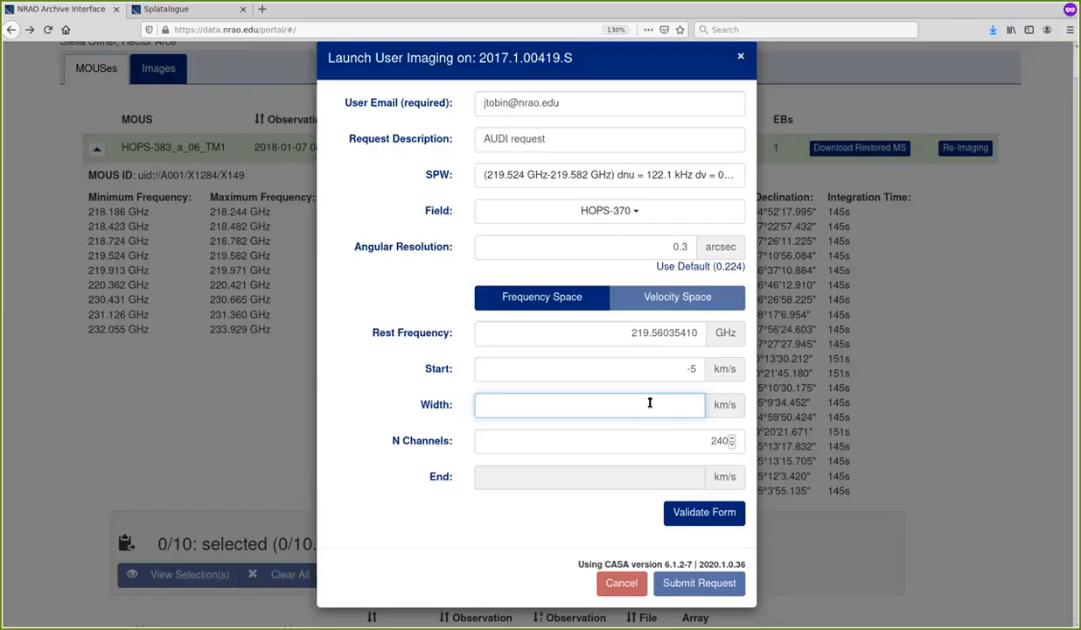
{"action": "type", "text": "0.33"}
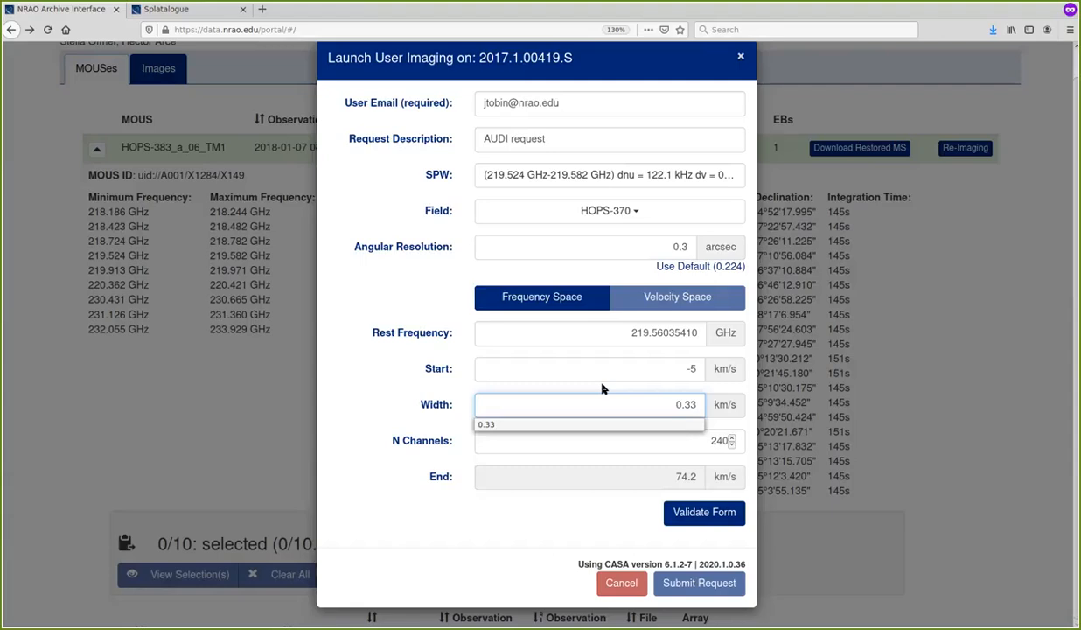
{"action": "left_click", "coordinate": [669, 392]}
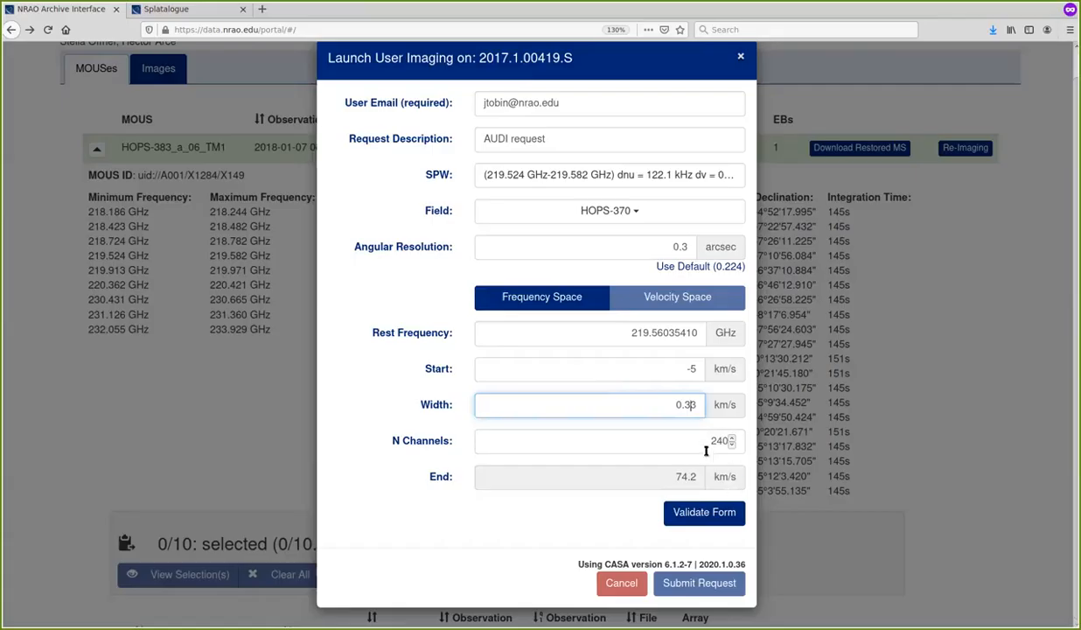
{"action": "left_click", "coordinate": [729, 515]}
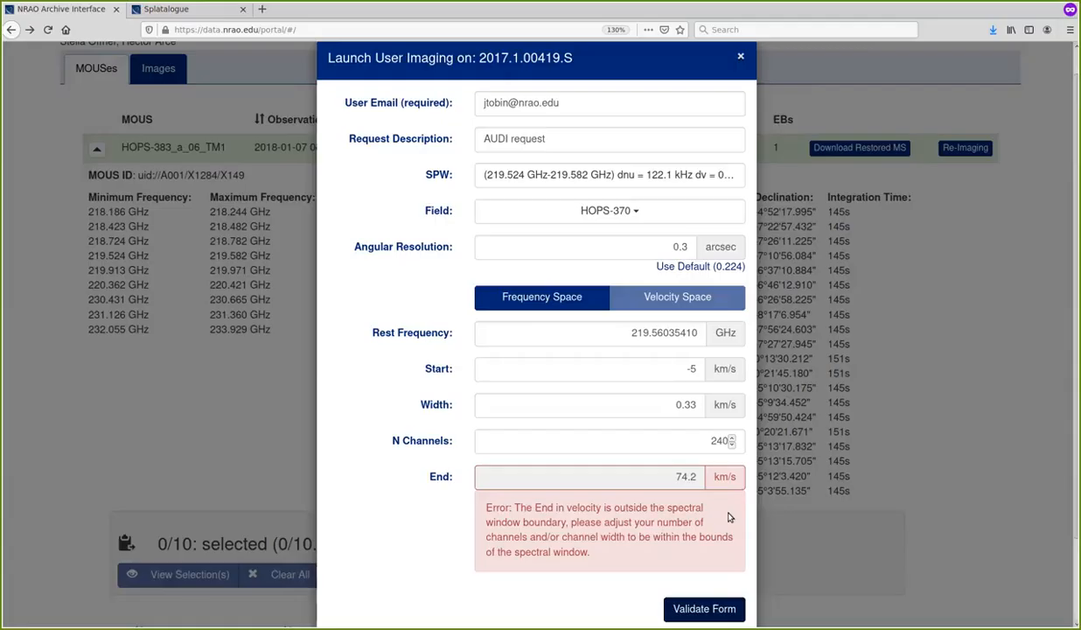
Set the number of channels to 100, revalidate the form and submit the imaging request
{"action": "double_click", "coordinate": [710, 440]}
{"action": "type", "text": "100"}
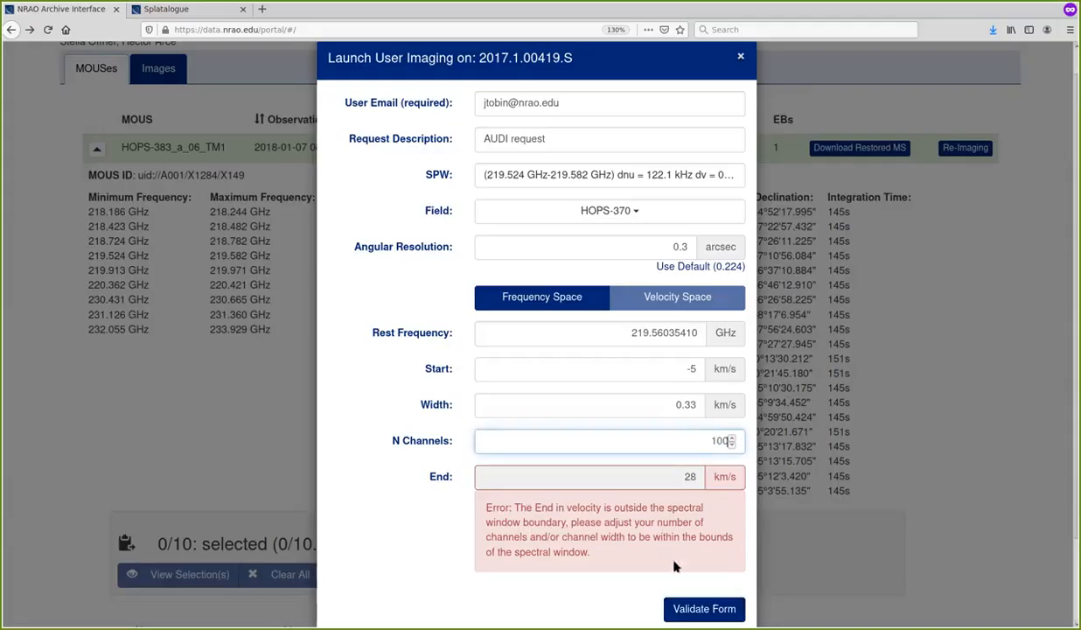
{"action": "left_click", "coordinate": [720, 610]}
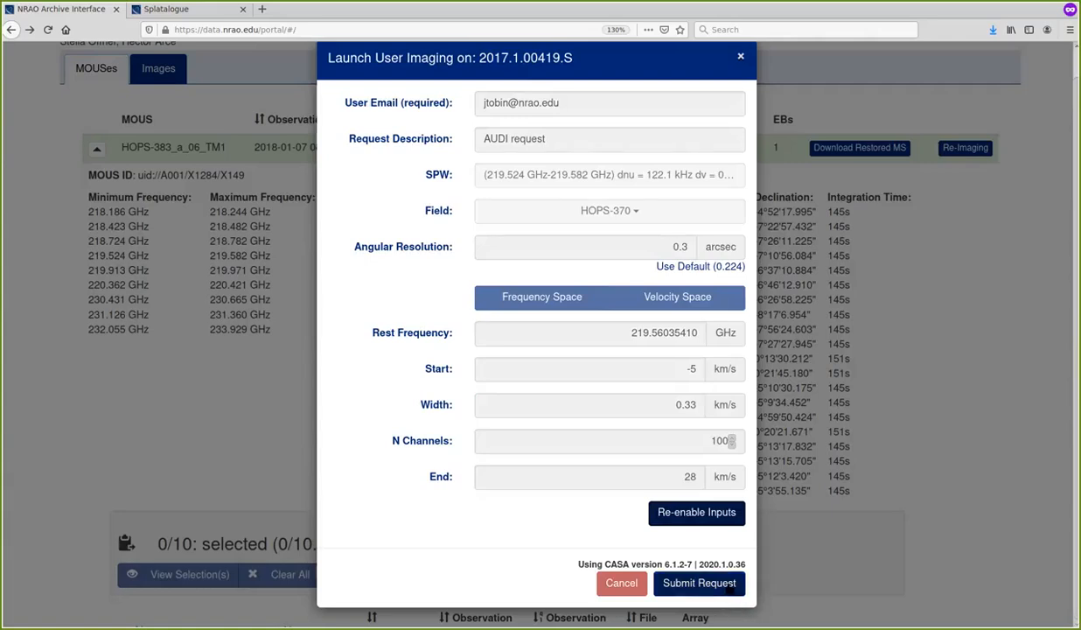
{"action": "left_click", "coordinate": [728, 582]}
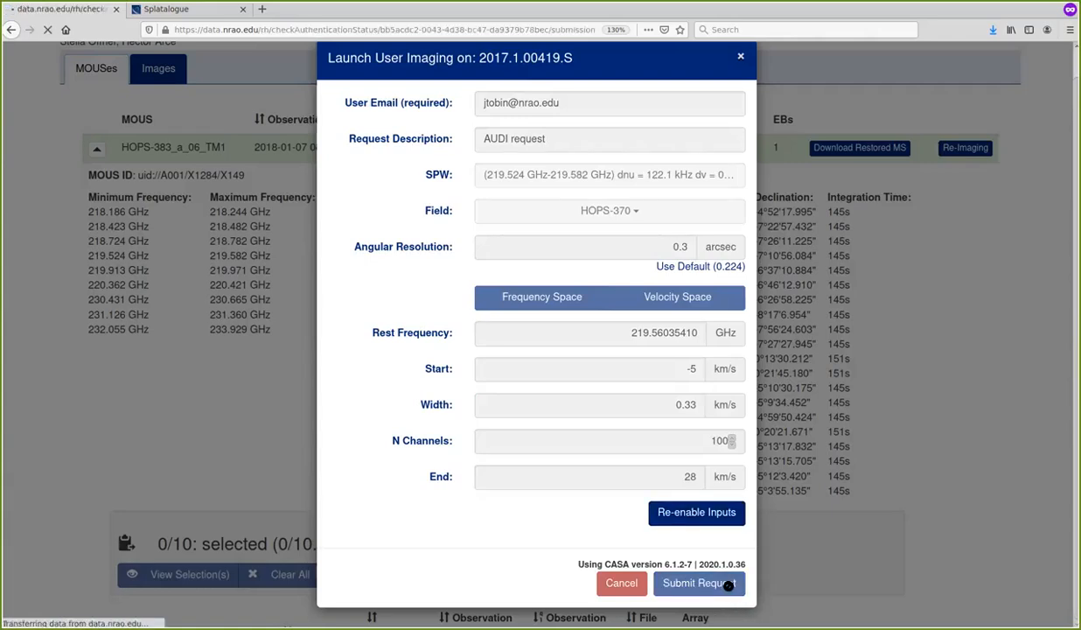